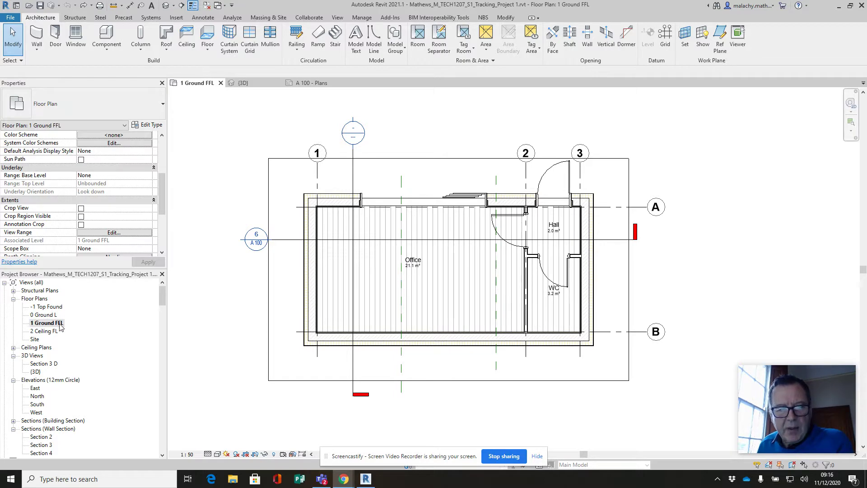
# - Open the North elevation and examine its levels, doors and foundation
pyautogui.doubleClick(40, 396)
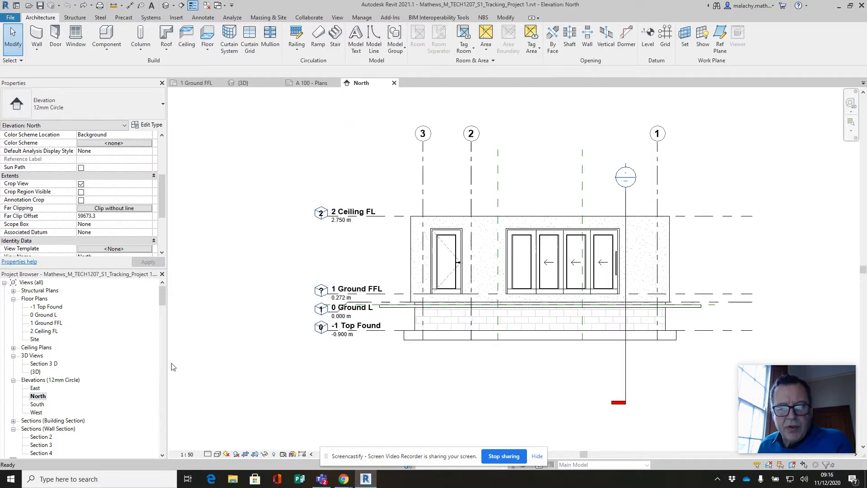
pyautogui.scroll(3, 412, 318)
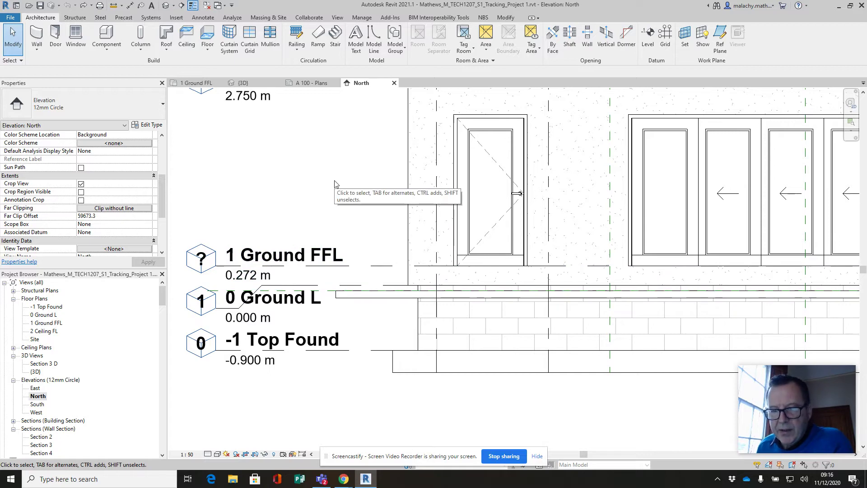
pyautogui.scroll(-4, 334, 183)
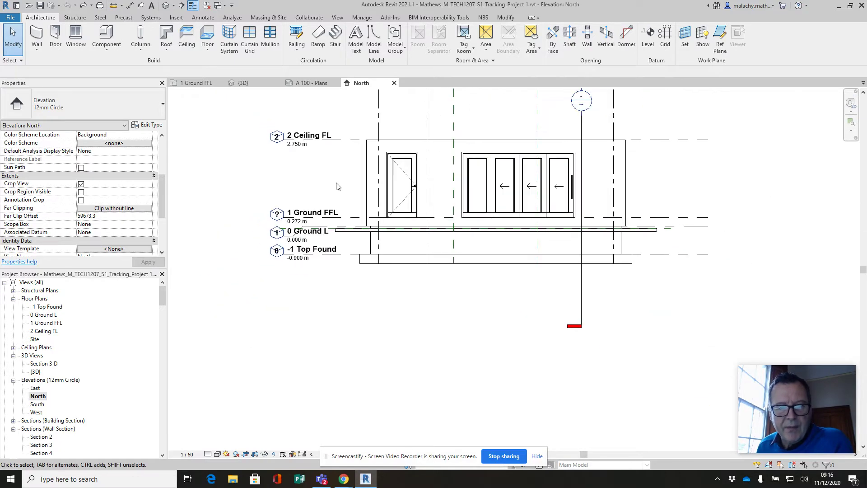
# - On sheet A 100, move the -1 Top Found plan outside the lower-left sheet corner and shift the 0 Ground L plan right beneath Section 3
pyautogui.click(311, 82)
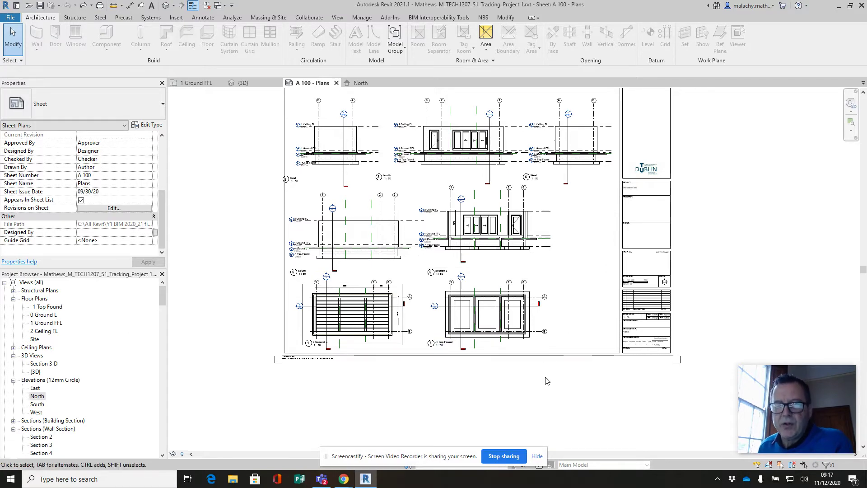
pyautogui.scroll(-2, 494, 377)
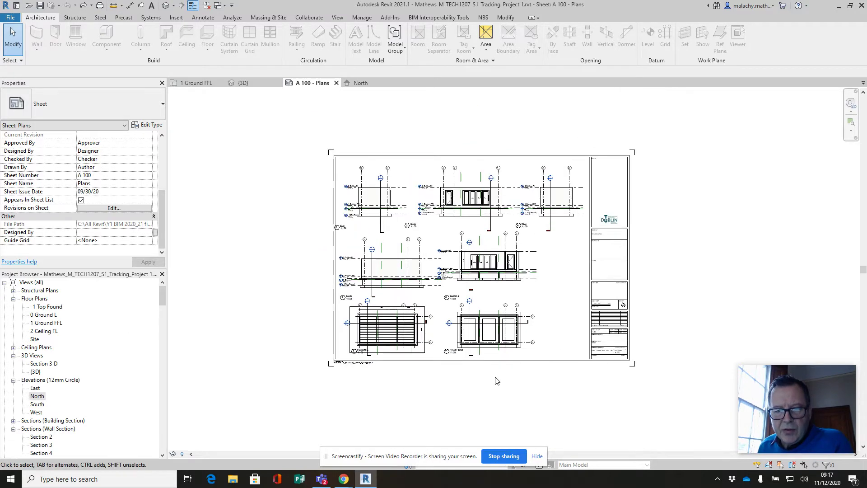
pyautogui.moveTo(486, 300); pyautogui.dragTo(280, 350)
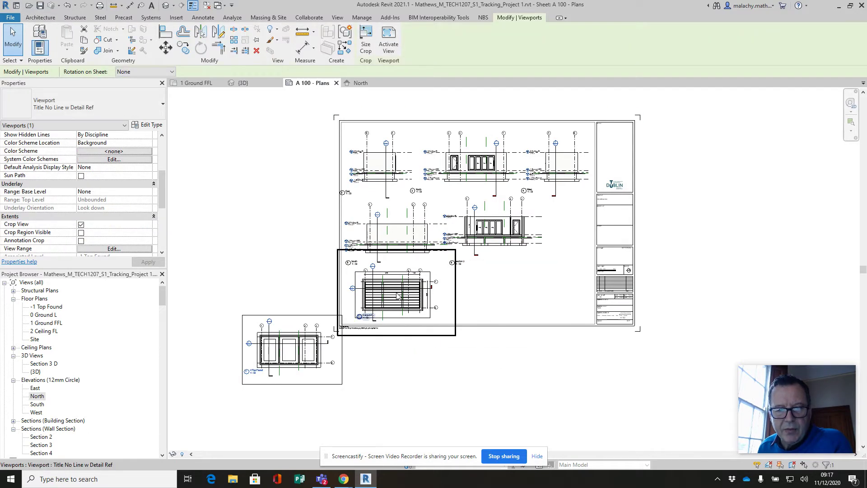
pyautogui.moveTo(397, 295); pyautogui.dragTo(475, 294)
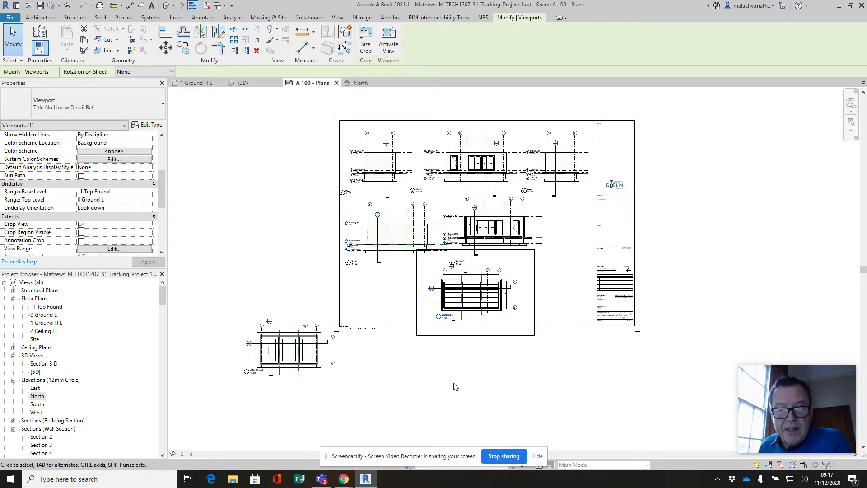
# - Open the 1 Ground FFL floor plan and turn on its view cropping with the crop region visible
pyautogui.doubleClick(60, 324)
pyautogui.scroll(-3, 274, 300)
pyautogui.scroll(2, 466, 280)
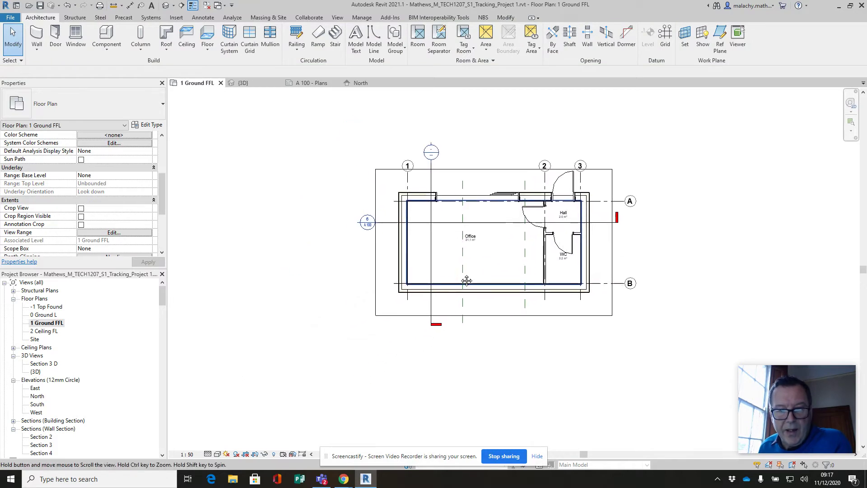
pyautogui.moveTo(467, 280); pyautogui.dragTo(467, 280, button='middle')
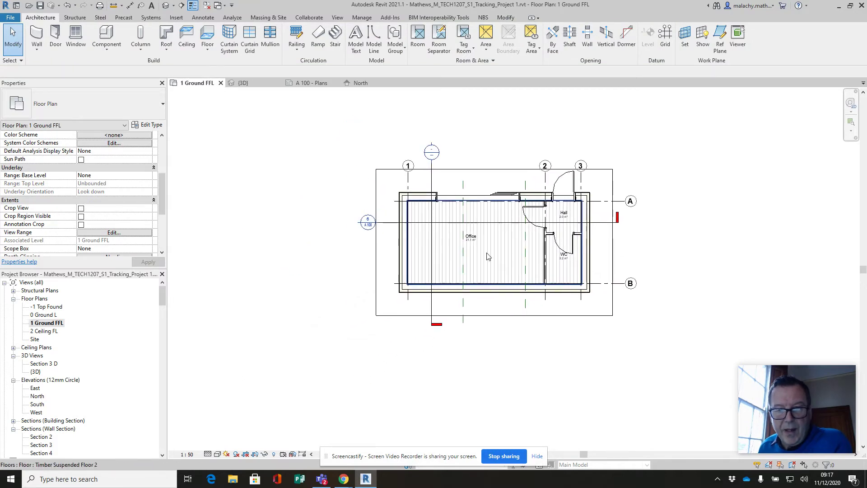
pyautogui.click(256, 457)
# - Pull all four sides of the 1 Ground FFL crop region in around the building, leaving the elevation markers and stray sections outside
pyautogui.scroll(-4, 413, 377)
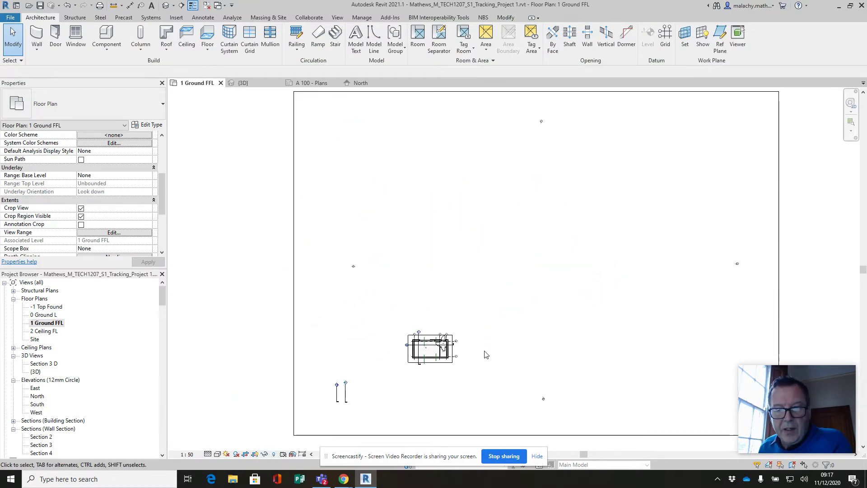
pyautogui.scroll(-2, 486, 355)
pyautogui.moveTo(500, 329); pyautogui.dragTo(484, 314, button='middle')
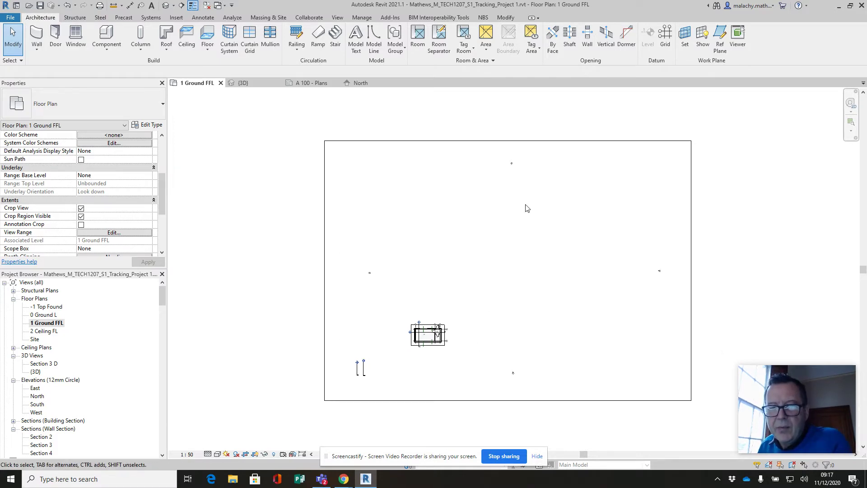
pyautogui.click(512, 142)
pyautogui.moveTo(508, 141); pyautogui.dragTo(490, 321)
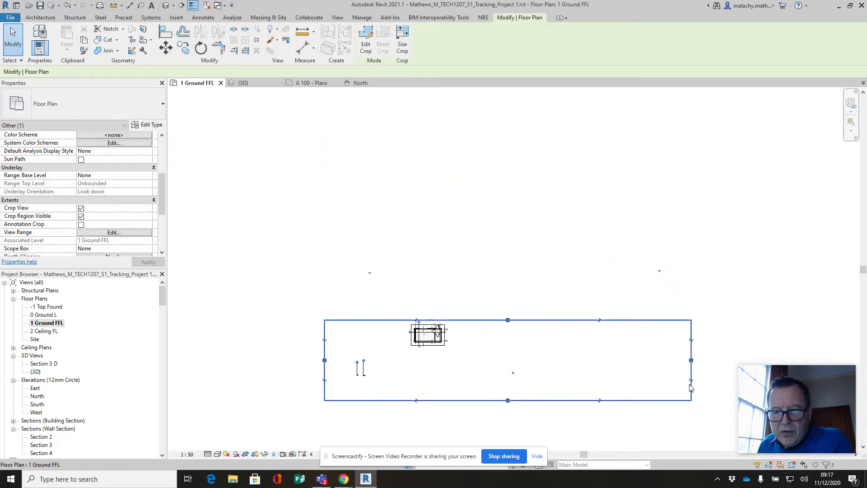
pyautogui.moveTo(691, 360); pyautogui.dragTo(450, 351)
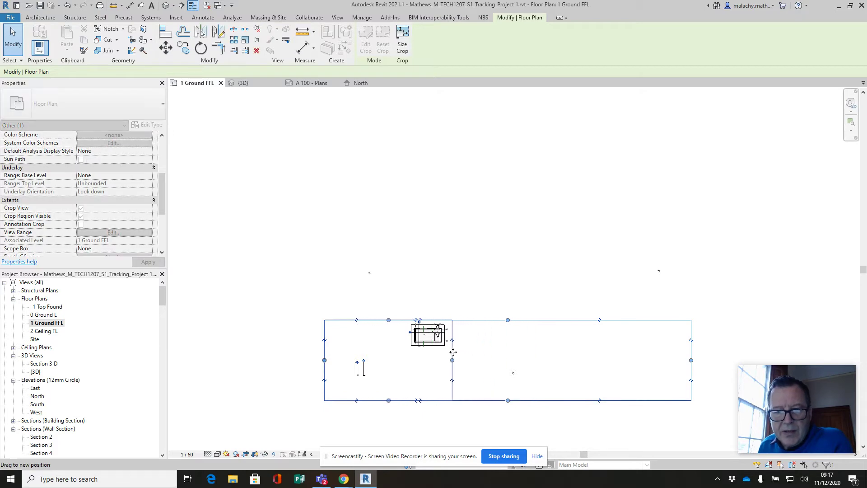
pyautogui.moveTo(387, 401); pyautogui.dragTo(398, 347)
pyautogui.moveTo(325, 334); pyautogui.dragTo(406, 334)
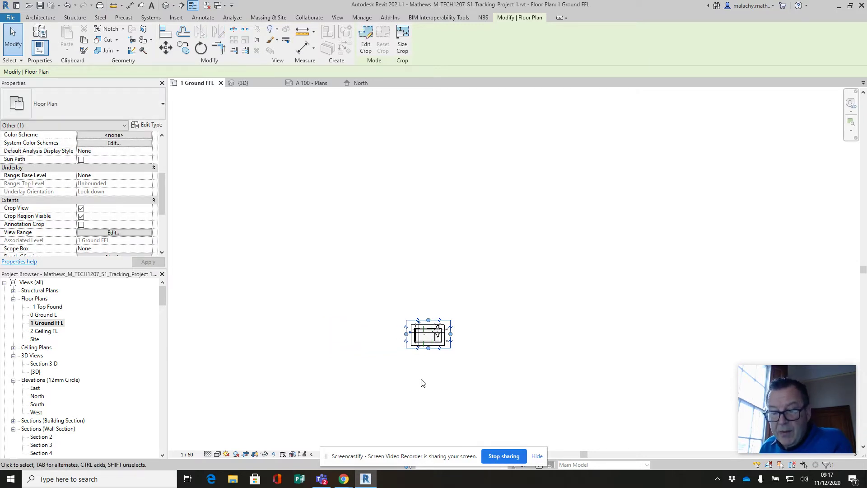
# - Fine-tune the left and right edges of the plan's crop region so they sit closer to the grid bubbles and section markers
pyautogui.scroll(5, 438, 353)
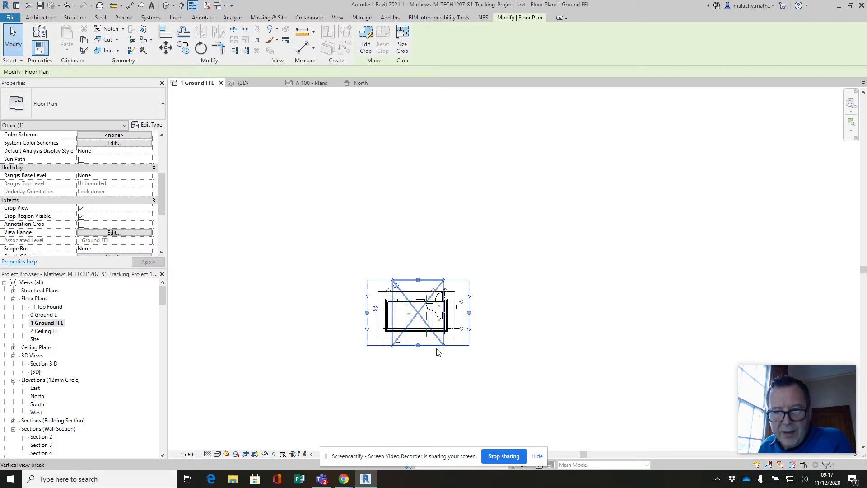
pyautogui.scroll(2, 416, 327)
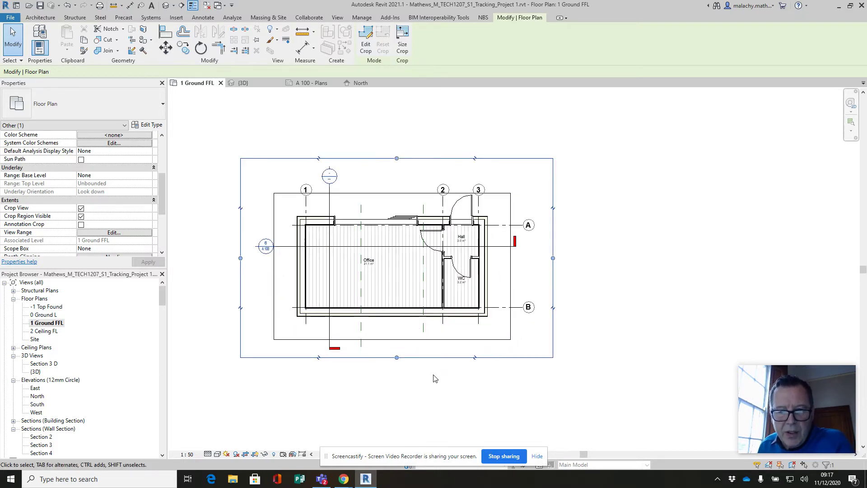
pyautogui.moveTo(570, 294); pyautogui.dragTo(557, 294)
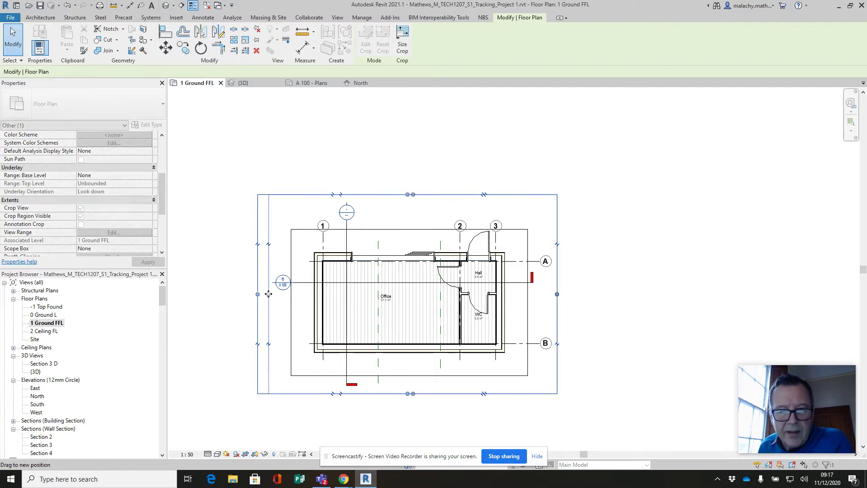
pyautogui.click(238, 355)
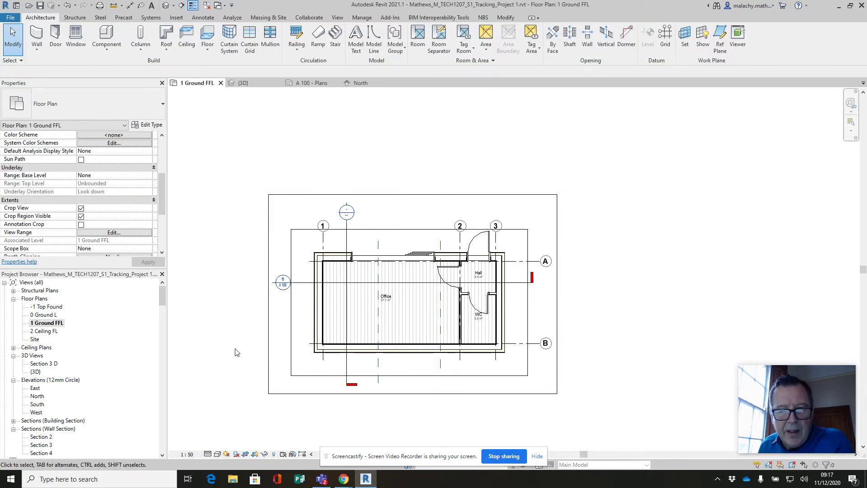
# - Enable Annotation Crop for the 1 Ground FFL plan and check its outer boundary around the crop region
pyautogui.click(80, 225)
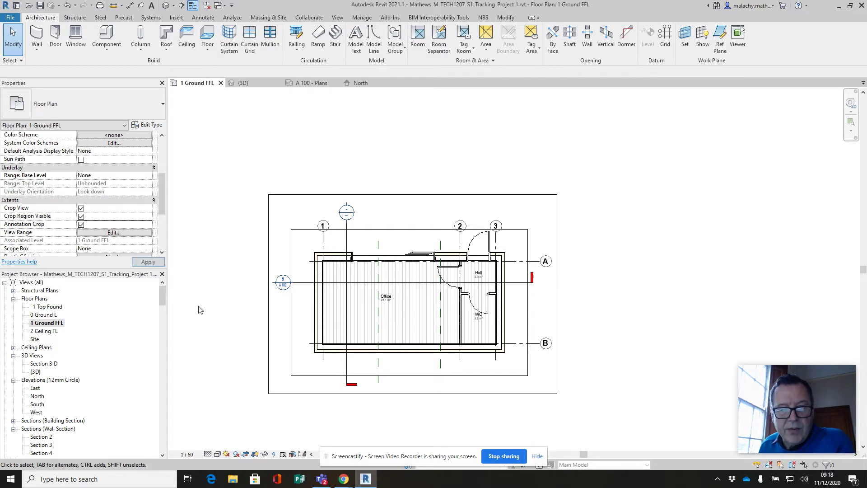
pyautogui.click(396, 394)
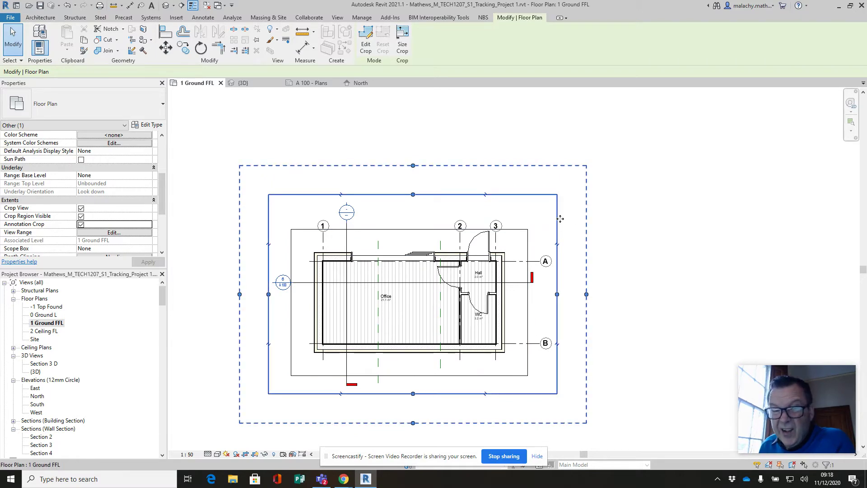
pyautogui.scroll(-2, 621, 294)
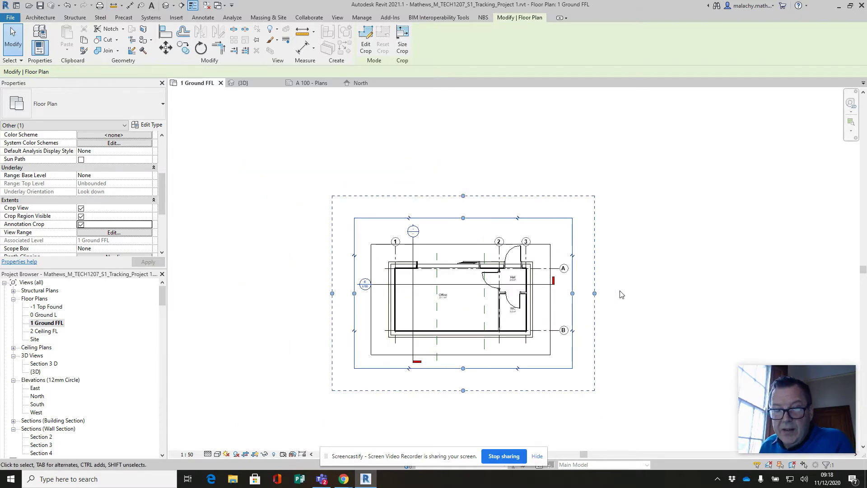
pyautogui.click(627, 358)
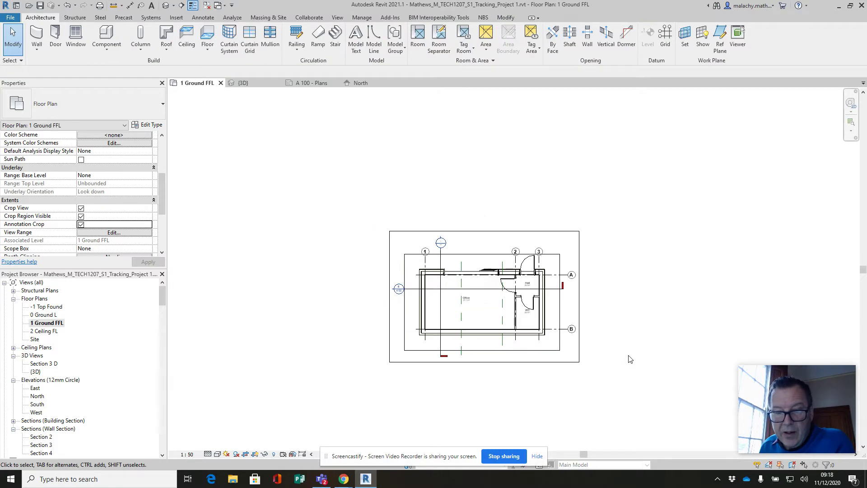
pyautogui.scroll(-1, 625, 367)
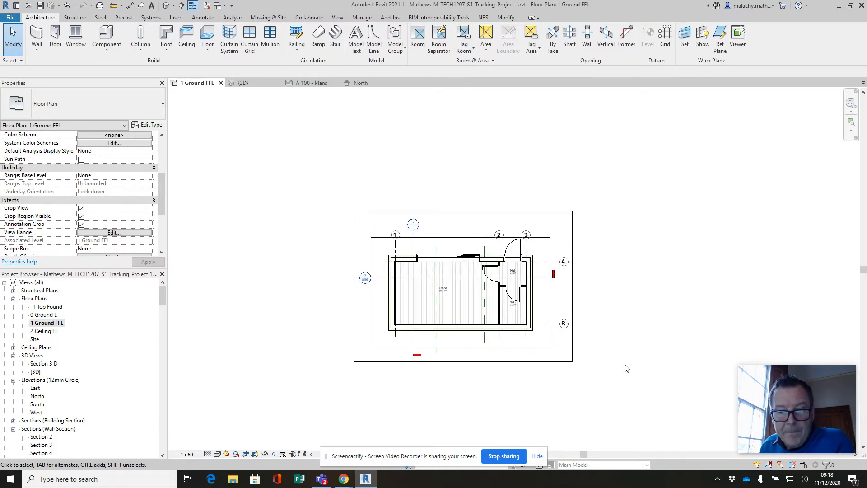
# - Place the 1 Ground FFL plan on sheet A 100, to the right of the 0 Ground L plan and aligned with it
pyautogui.click(312, 83)
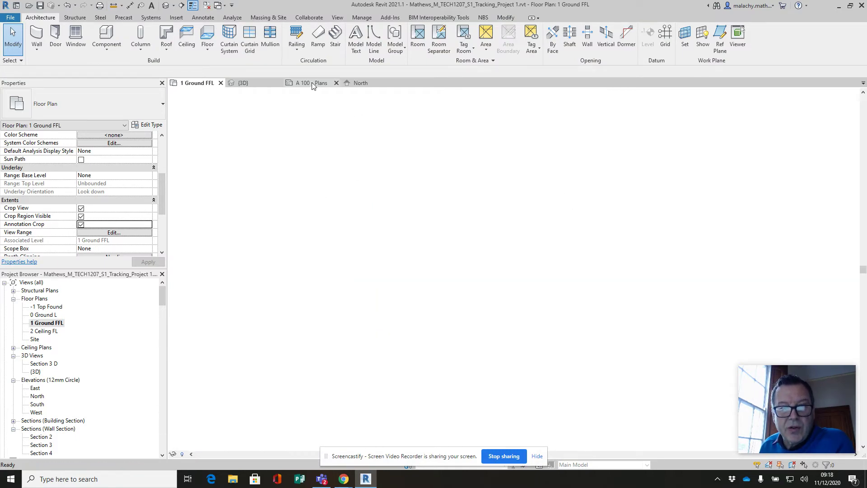
pyautogui.click(49, 323)
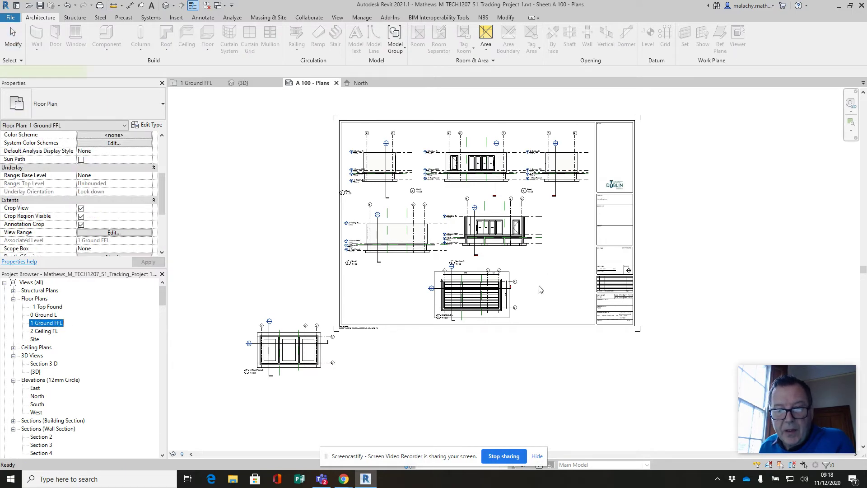
pyautogui.moveTo(540, 290); pyautogui.dragTo(542, 290)
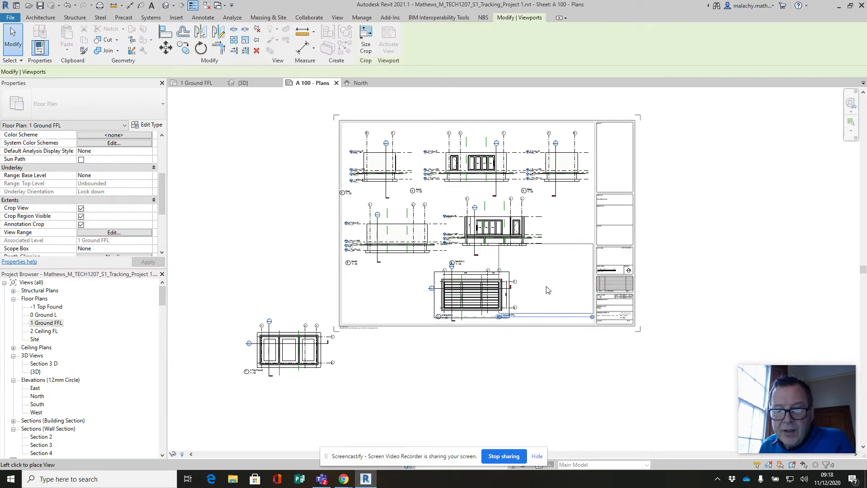
pyautogui.click(539, 294)
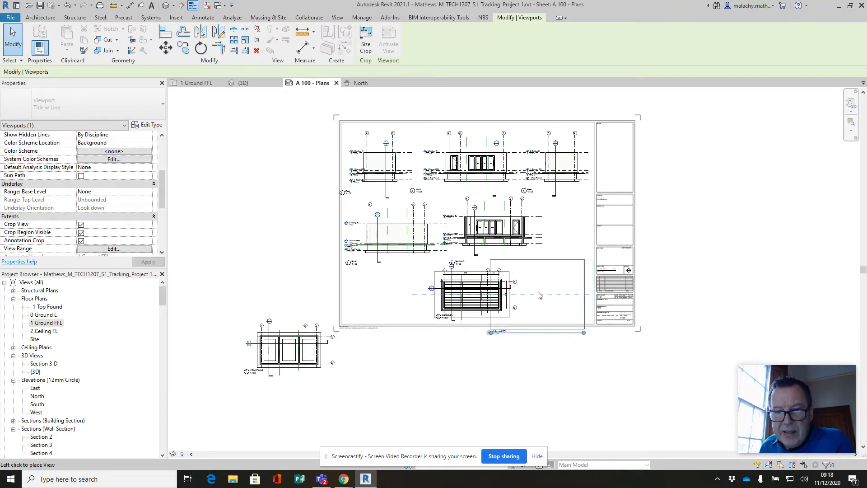
pyautogui.scroll(3, 542, 294)
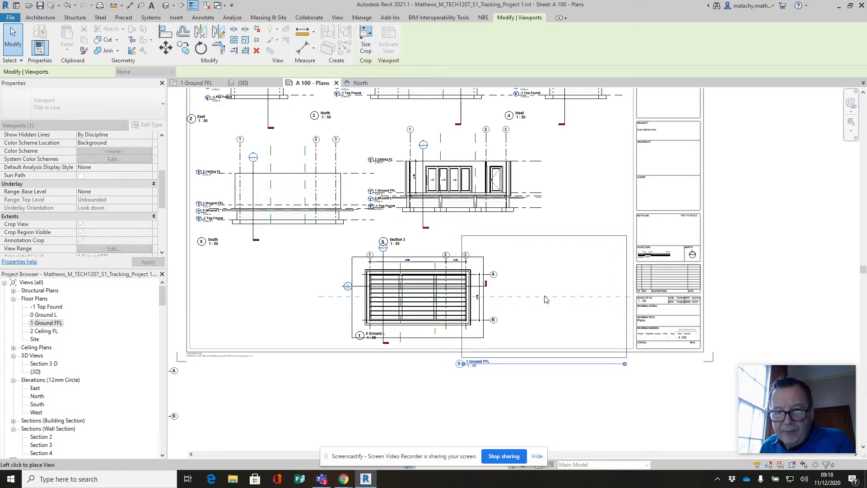
pyautogui.click(545, 299)
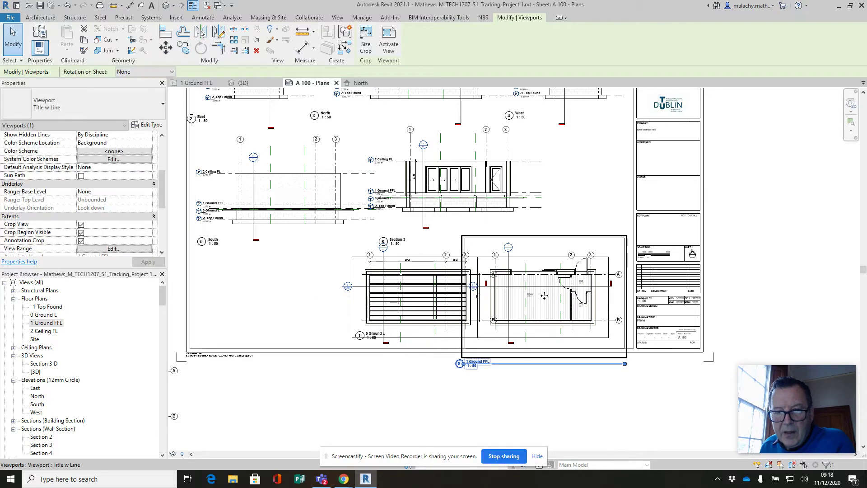
# - Nudge the 0 Ground L plan three increments left on the sheet, away from the 1 Ground FFL plan
pyautogui.click(418, 313)
pyautogui.press('Left')
pyautogui.press('Left')
pyautogui.press('Left')
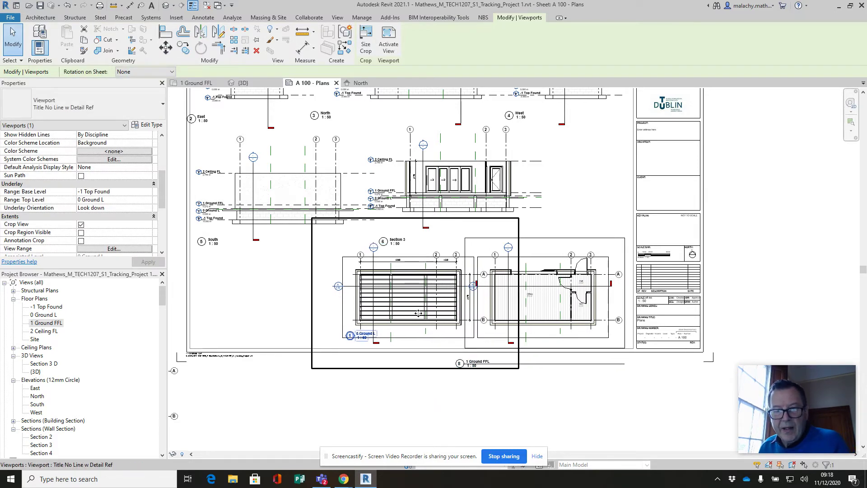
pyautogui.click(442, 388)
# - Change the 1 Ground FFL viewport type to Title No Line w Detail Ref and move its title up beneath the plan, level with the neighbouring title
pyautogui.click(465, 364)
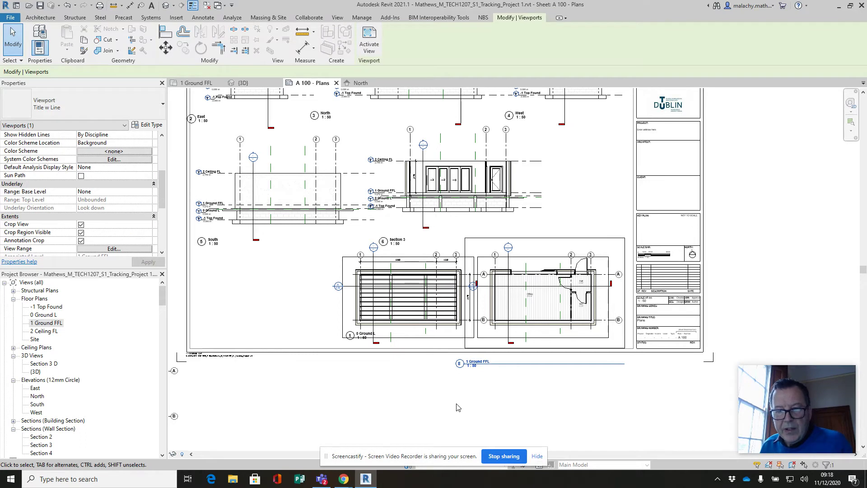
pyautogui.click(127, 107)
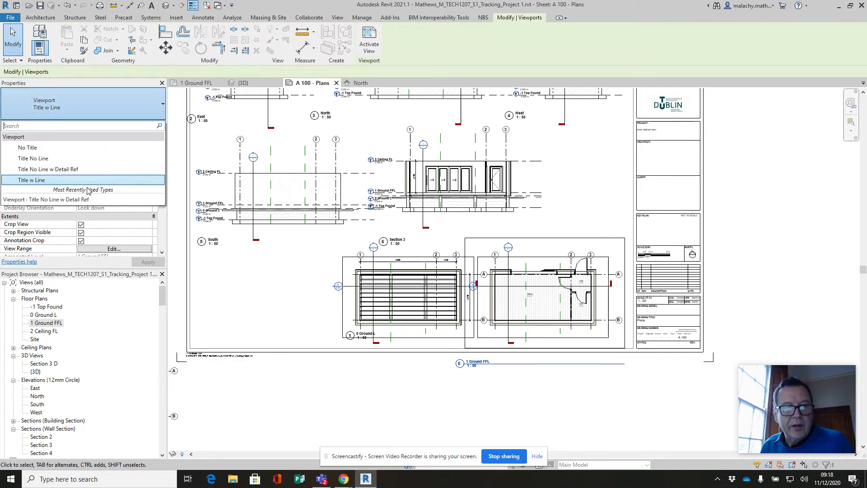
pyautogui.click(59, 169)
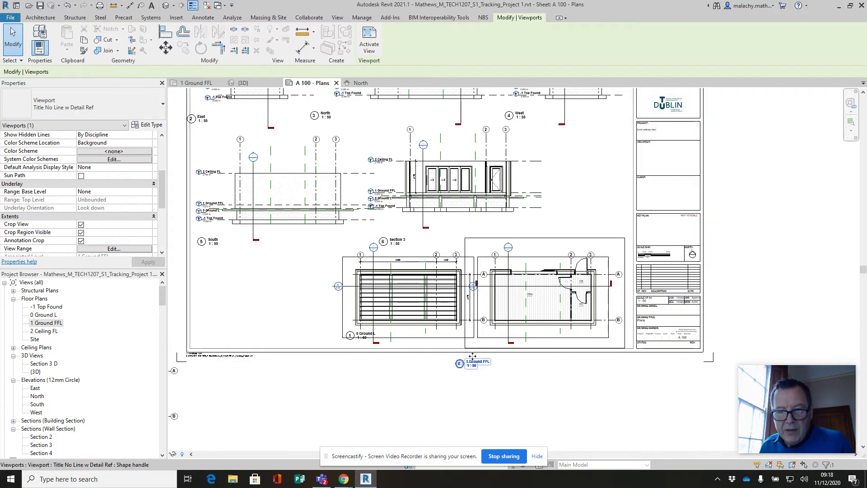
pyautogui.moveTo(472, 356); pyautogui.dragTo(492, 343)
pyautogui.press('Escape')
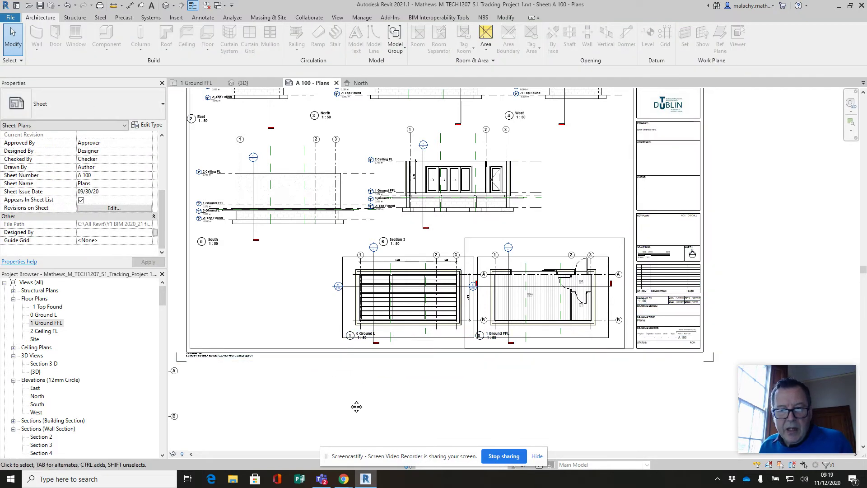
# - Move the -1 Top Found plan back onto the sheet, left of the 0 Ground L plan and aligned with it
pyautogui.moveTo(356, 406); pyautogui.dragTo(433, 370, button='middle')
pyautogui.moveTo(203, 345); pyautogui.dragTo(380, 250)
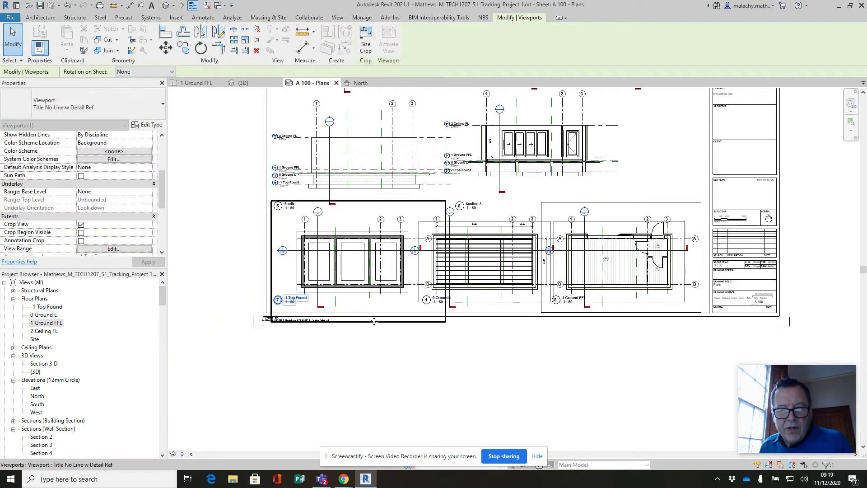
# - Shift the -1 Top Found title slightly right, and nudge that plan three increments left on the sheet
pyautogui.click(367, 375)
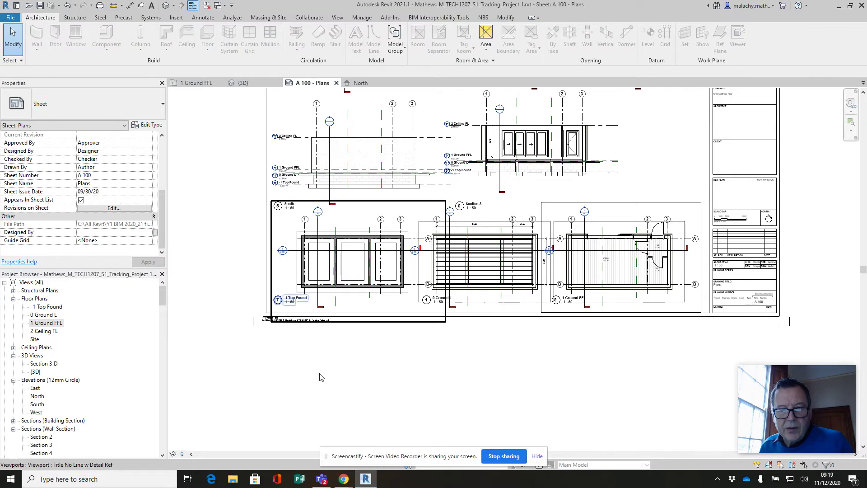
pyautogui.scroll(2, 285, 361)
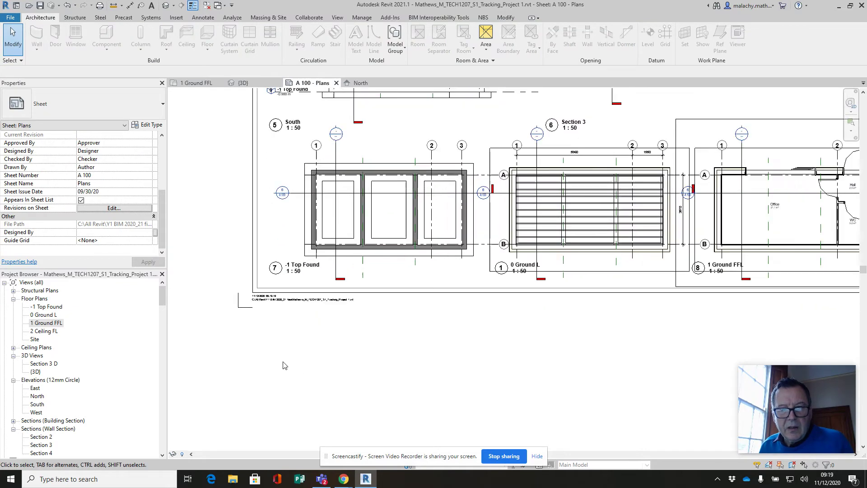
pyautogui.click(293, 266)
pyautogui.moveTo(293, 267); pyautogui.dragTo(299, 267)
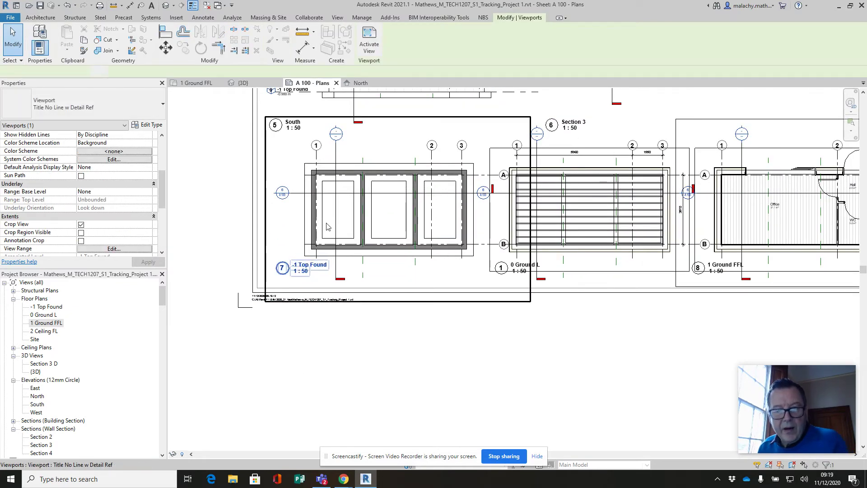
pyautogui.press('Left')
pyautogui.press('Left')
pyautogui.press('Left')
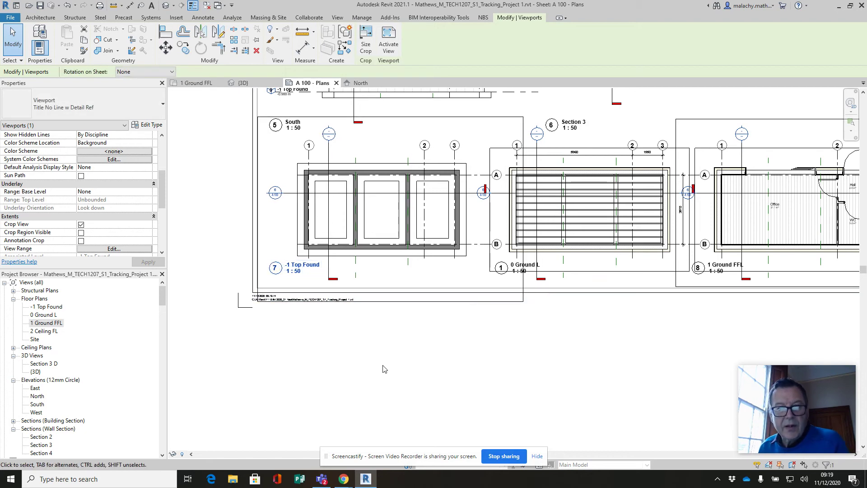
pyautogui.click(384, 369)
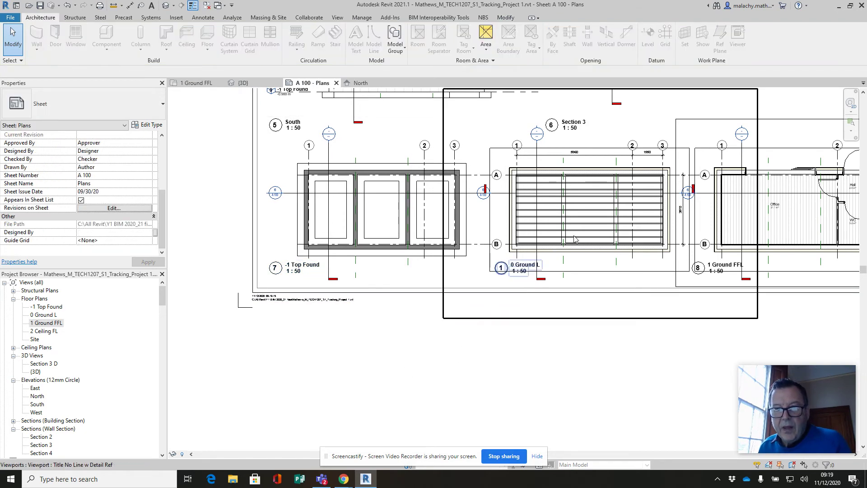
# - Activate the 1 Ground FFL view on the sheet, hide its crop region and deactivate the view
pyautogui.scroll(-4, 529, 302)
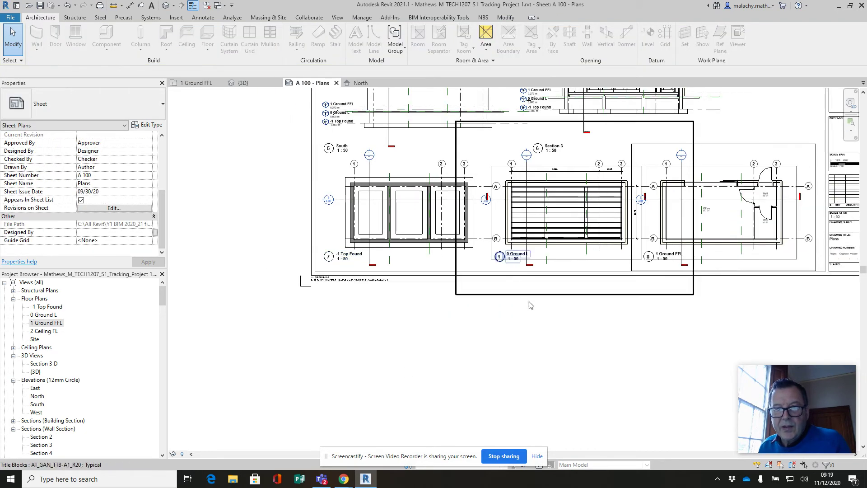
pyautogui.moveTo(472, 341); pyautogui.dragTo(432, 366, button='middle')
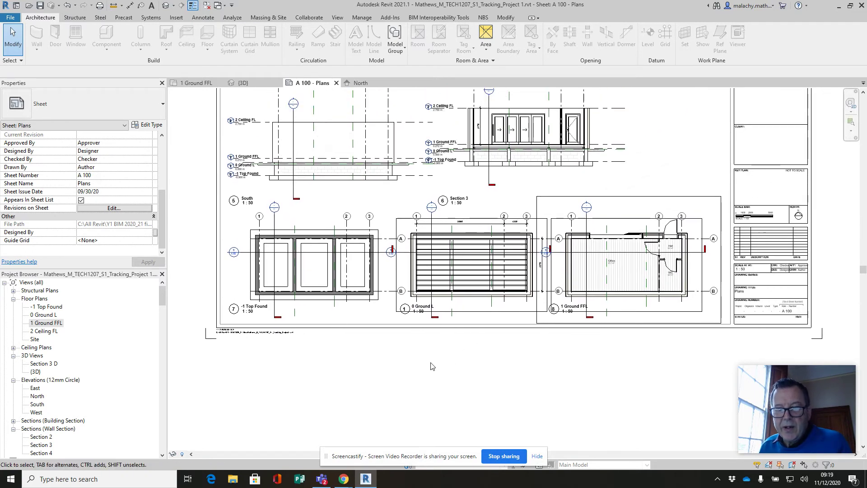
pyautogui.rightClick(617, 210)
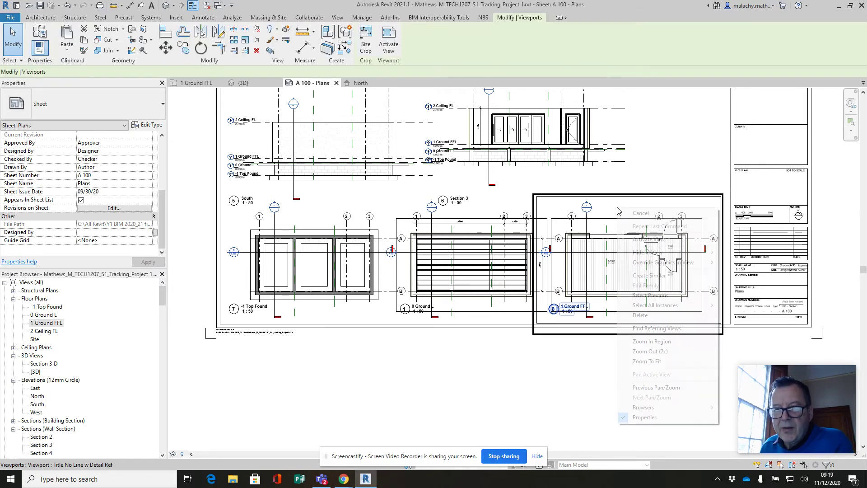
pyautogui.click(650, 240)
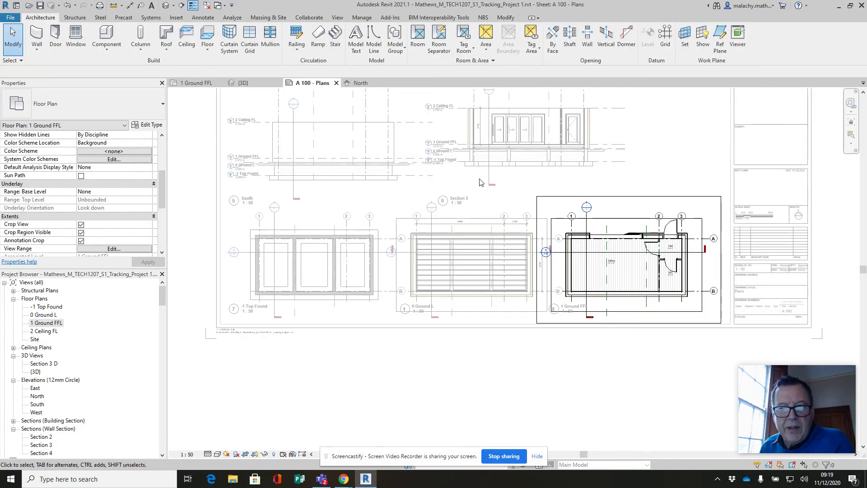
pyautogui.click(256, 455)
pyautogui.rightClick(627, 258)
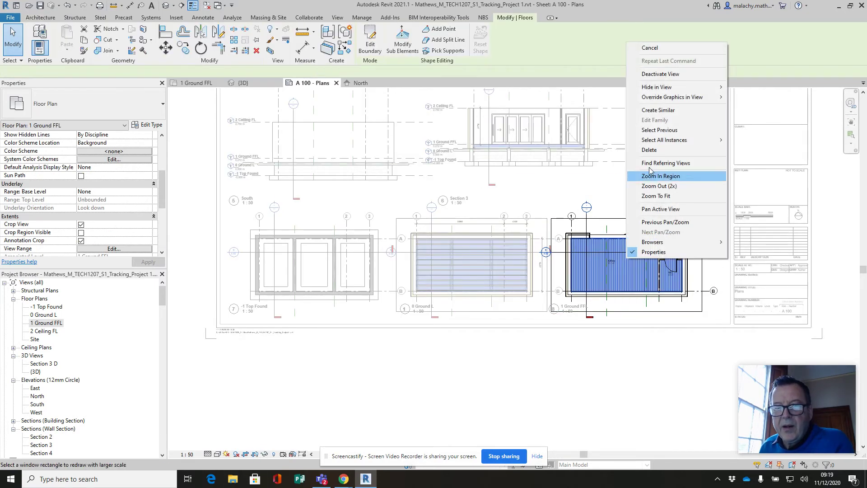
pyautogui.click(660, 73)
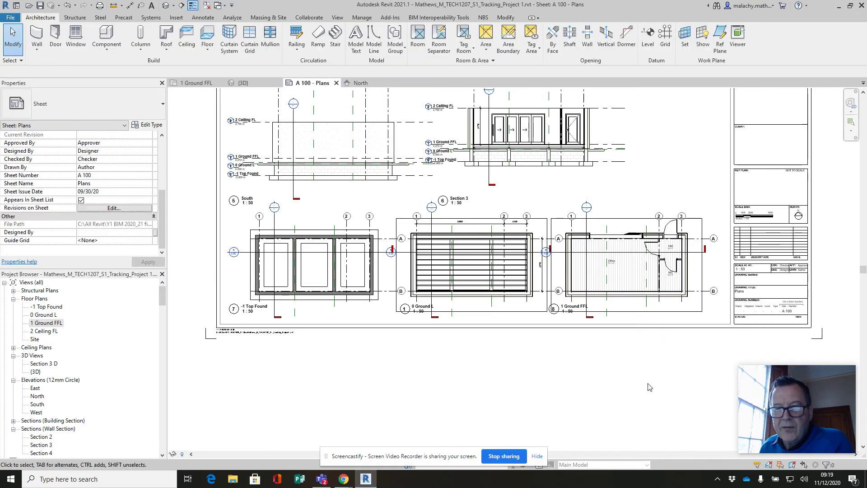
# - Move the South elevation slightly up on the sheet, away from the row of floor plans
pyautogui.moveTo(620, 386); pyautogui.dragTo(603, 462, button='middle')
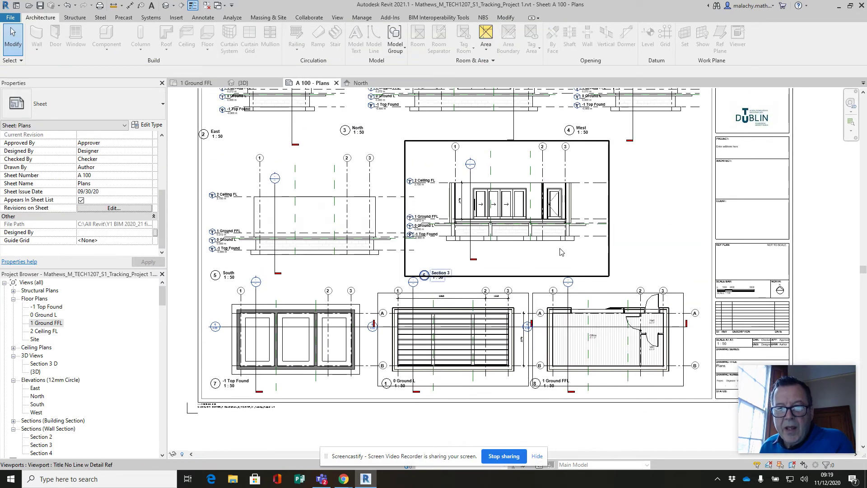
pyautogui.scroll(-2, 606, 344)
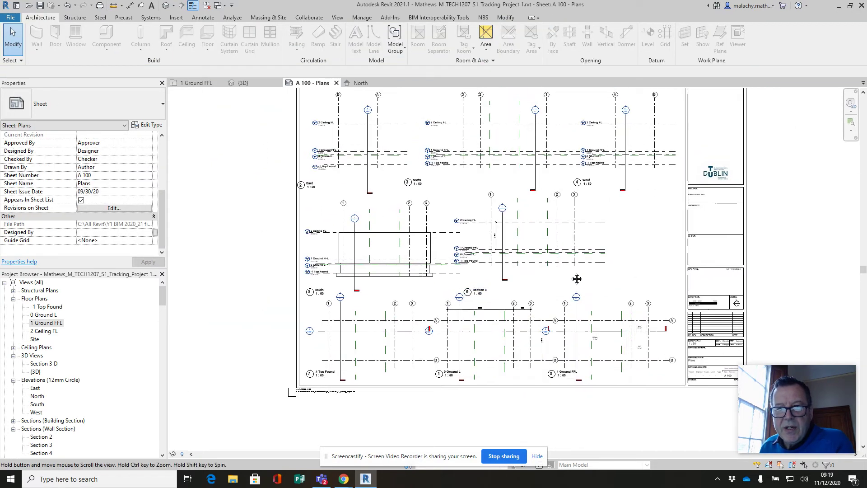
pyautogui.click(408, 250)
pyautogui.moveTo(409, 251); pyautogui.dragTo(407, 243)
# - Nudge Section 3 left towards the South elevation and raise South so the level lines of both views align
pyautogui.click(518, 252)
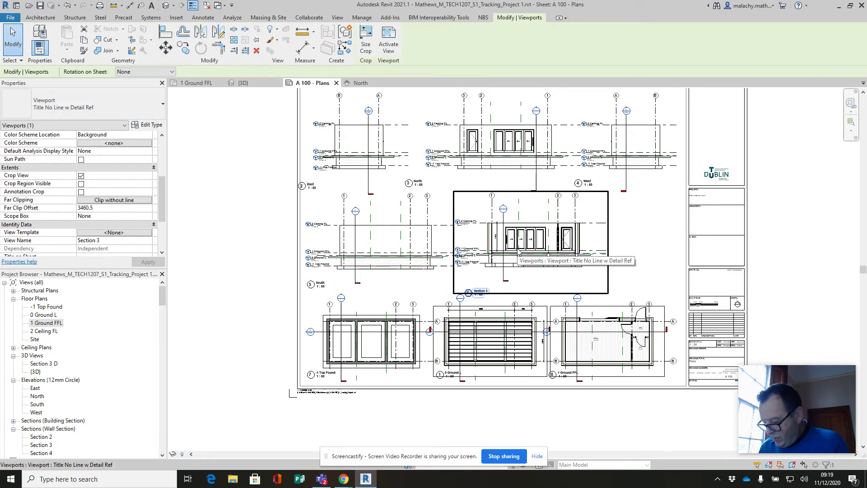
pyautogui.press('Left')
pyautogui.press('Left')
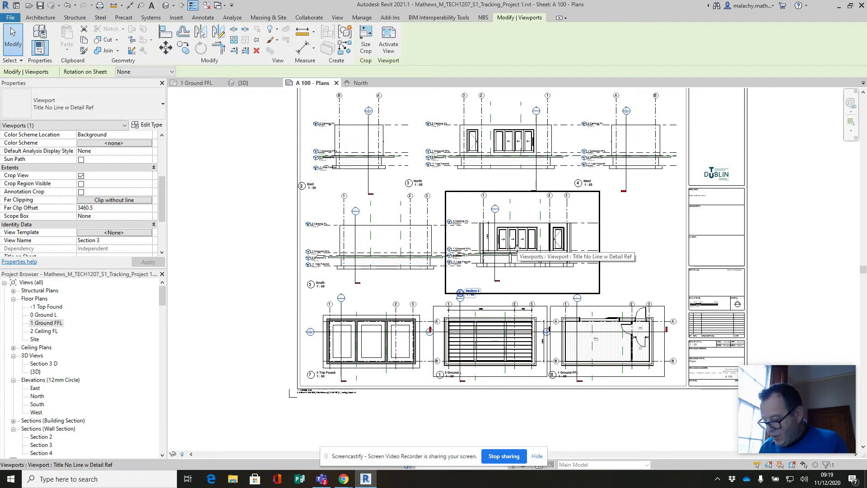
pyautogui.click(381, 241)
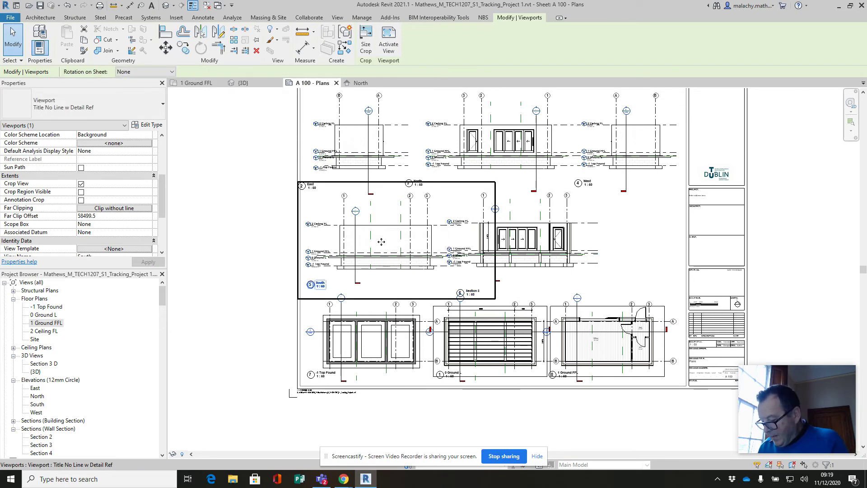
pyautogui.click(227, 308)
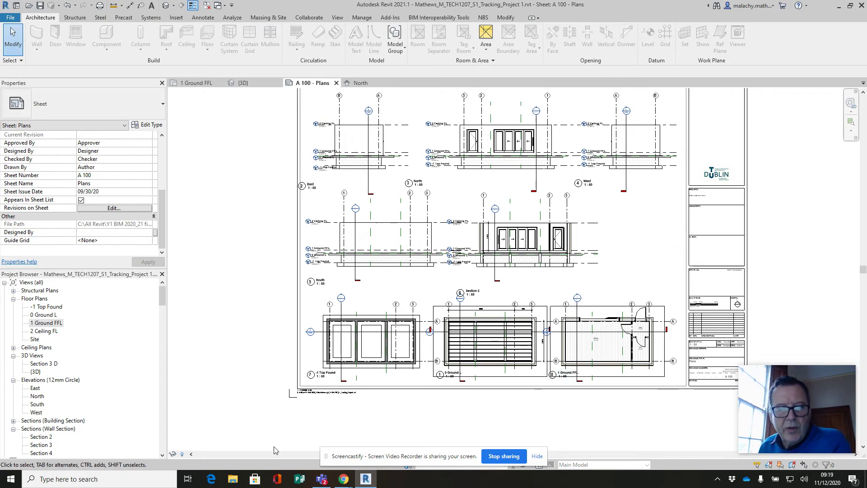
# - Switch to the default 3D view of the building and open the roof creation options
pyautogui.doubleClick(47, 323)
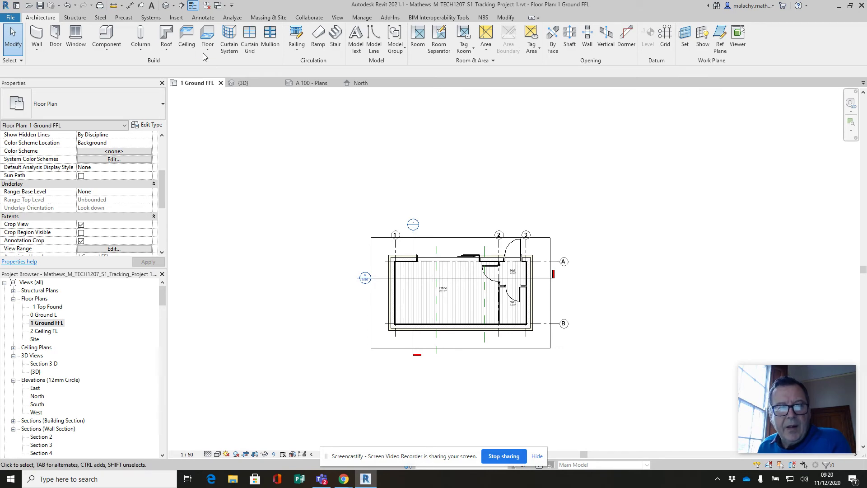
pyautogui.click(166, 5)
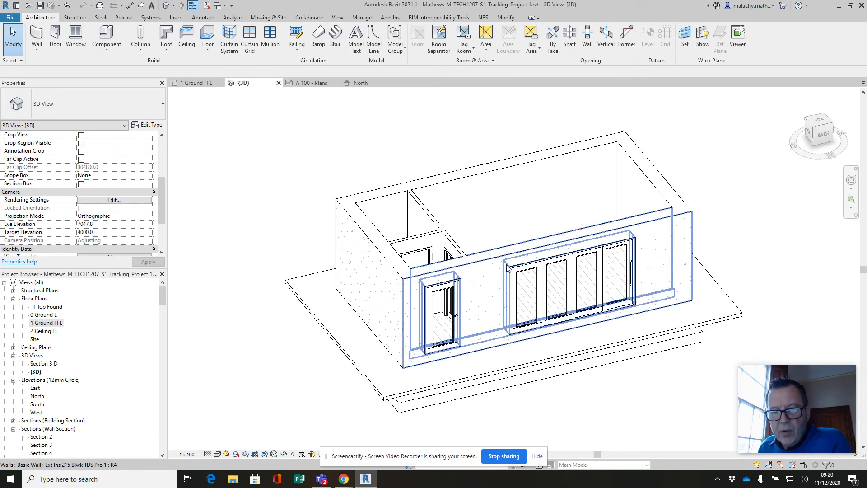
pyautogui.moveTo(508, 267); pyautogui.dragTo(501, 298, button='middle')
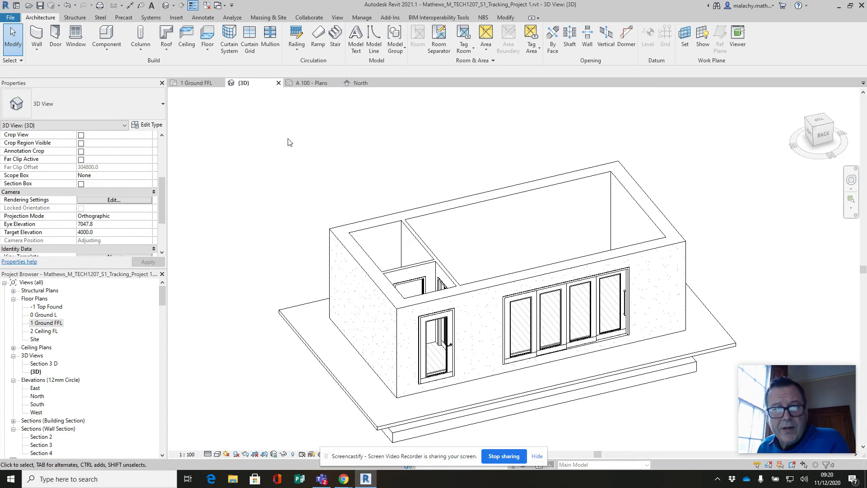
pyautogui.click(166, 49)
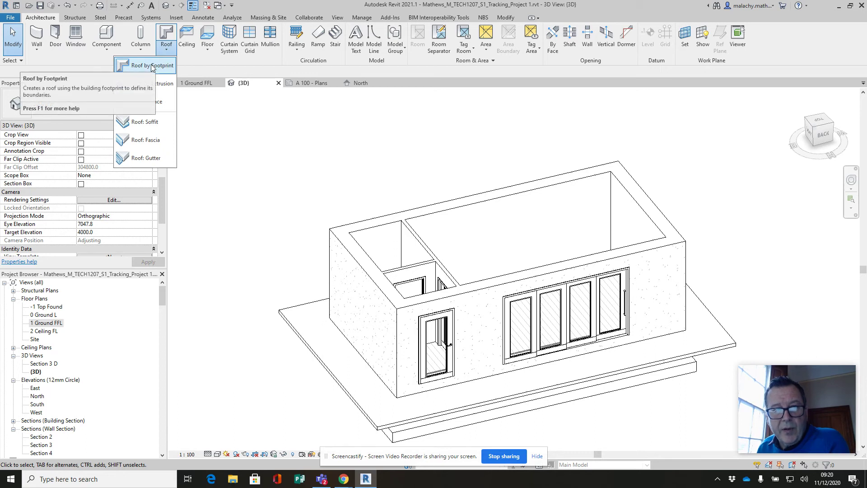